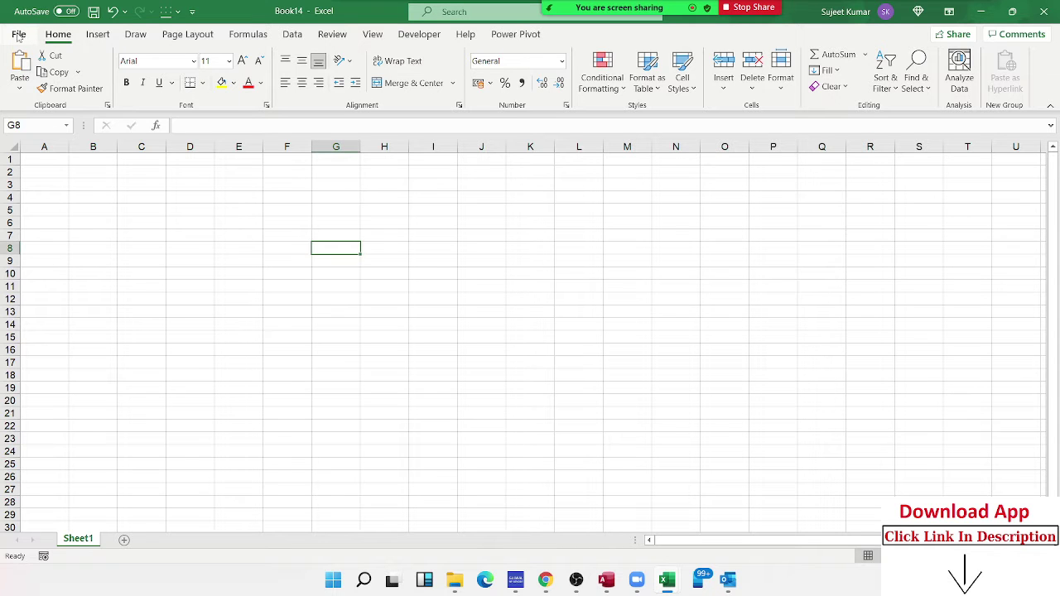
Step: Close the start page to reach blank Book14 and select cells D3, G4 and H9
{"action": "left_click", "coordinate": [18, 34]}
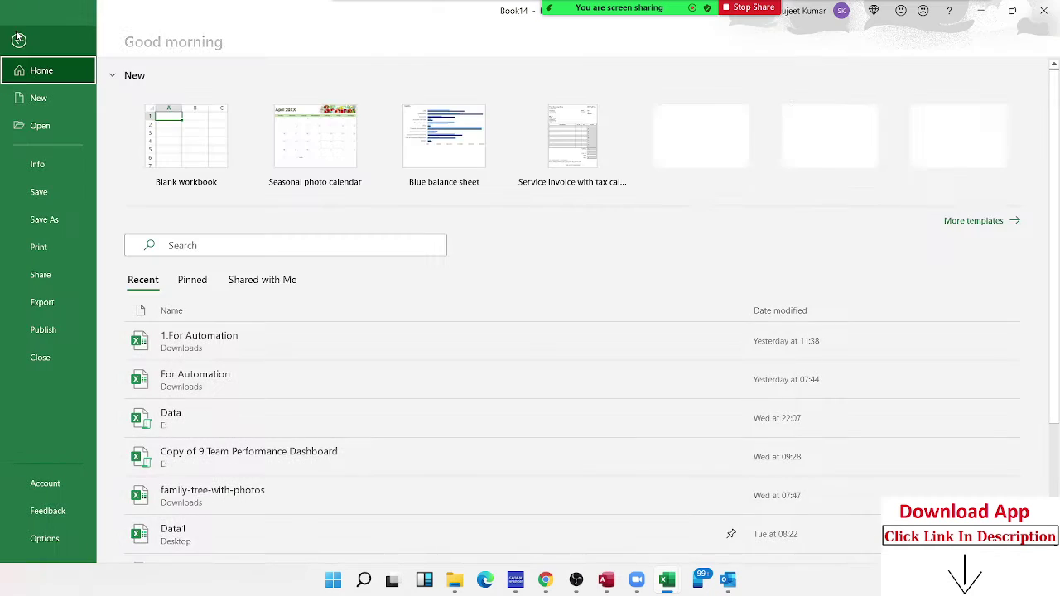
{"action": "left_click", "coordinate": [18, 37]}
{"action": "left_click", "coordinate": [210, 186]}
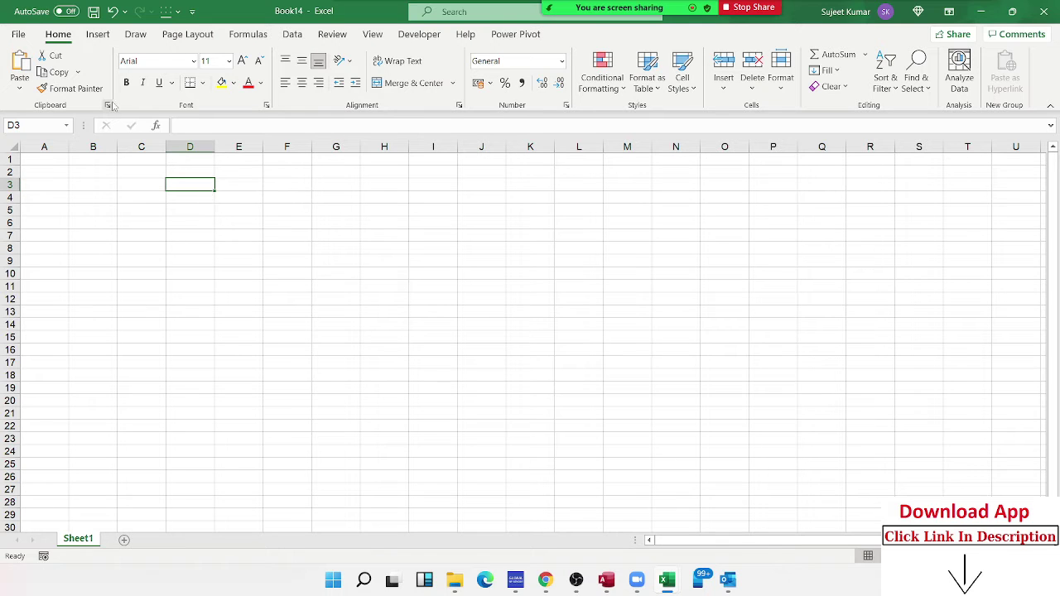
{"action": "left_click", "coordinate": [350, 199]}
{"action": "left_click", "coordinate": [367, 263]}
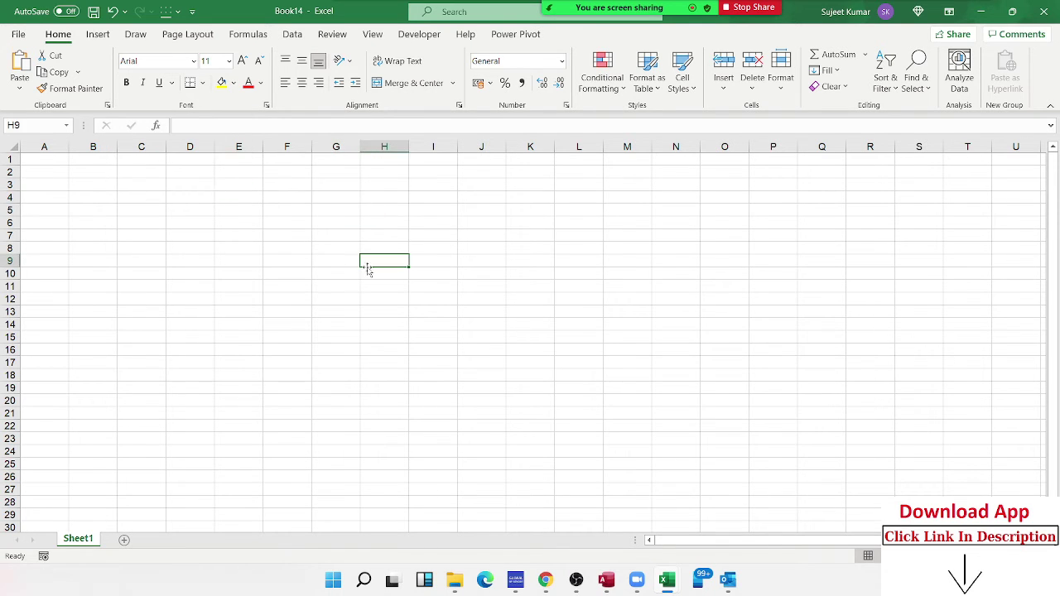
Step: Select cell B4 and bring up the Insert tab's table, picture and chart commands
{"action": "mouse_move", "coordinate": [727, 48]}
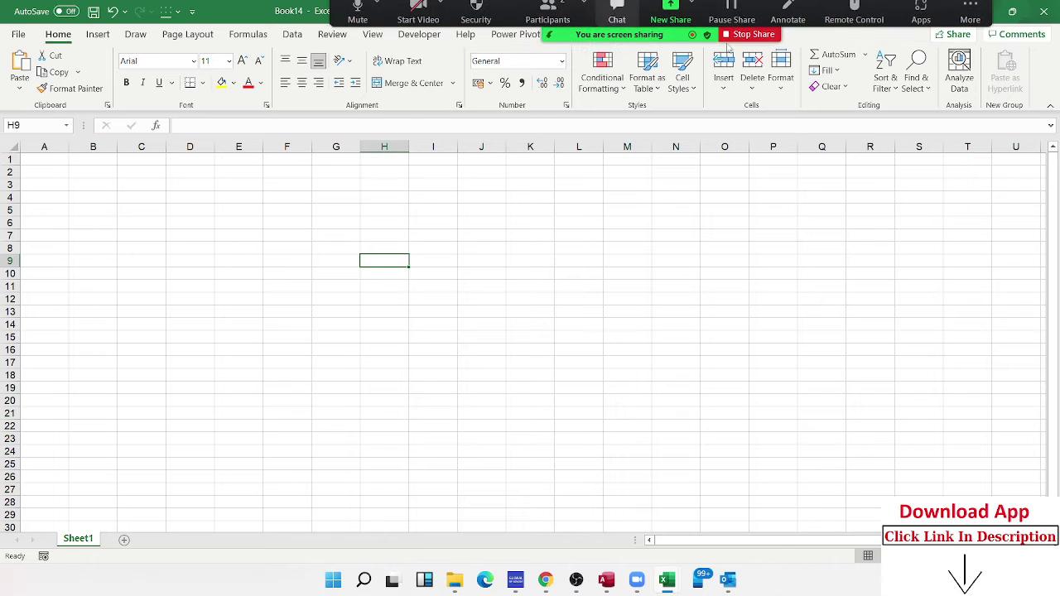
{"action": "left_click", "coordinate": [81, 197]}
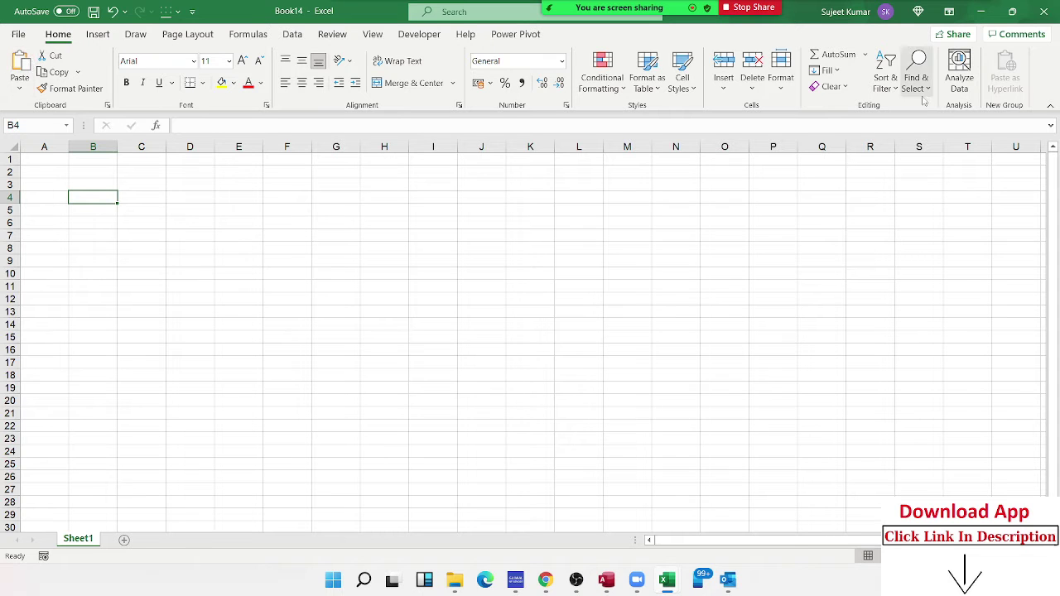
{"action": "left_click", "coordinate": [97, 35]}
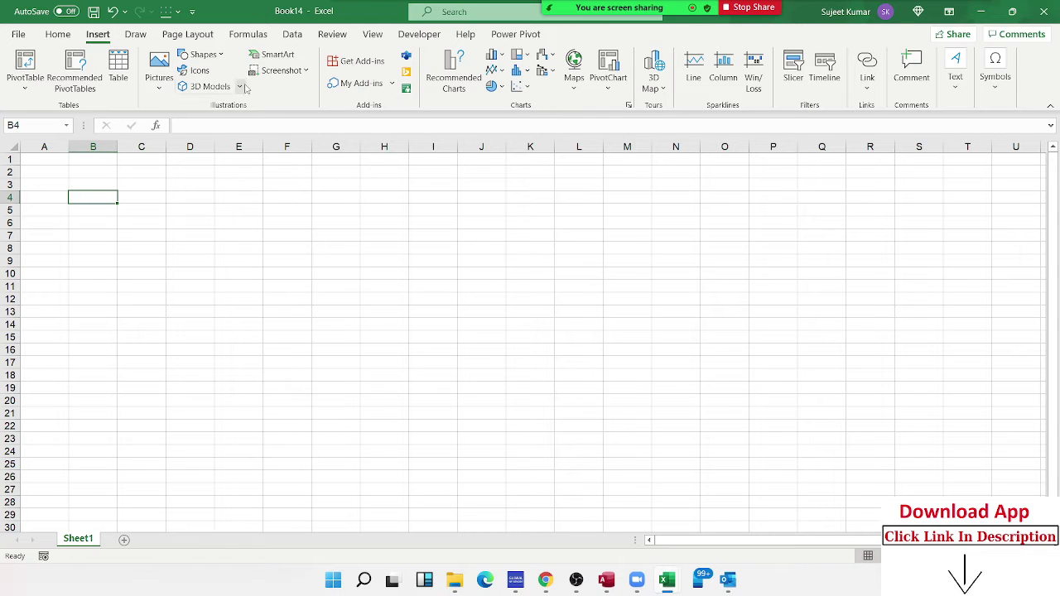
Step: Show the Page Layout tab and select cells E6 and F5
{"action": "left_click", "coordinate": [189, 37]}
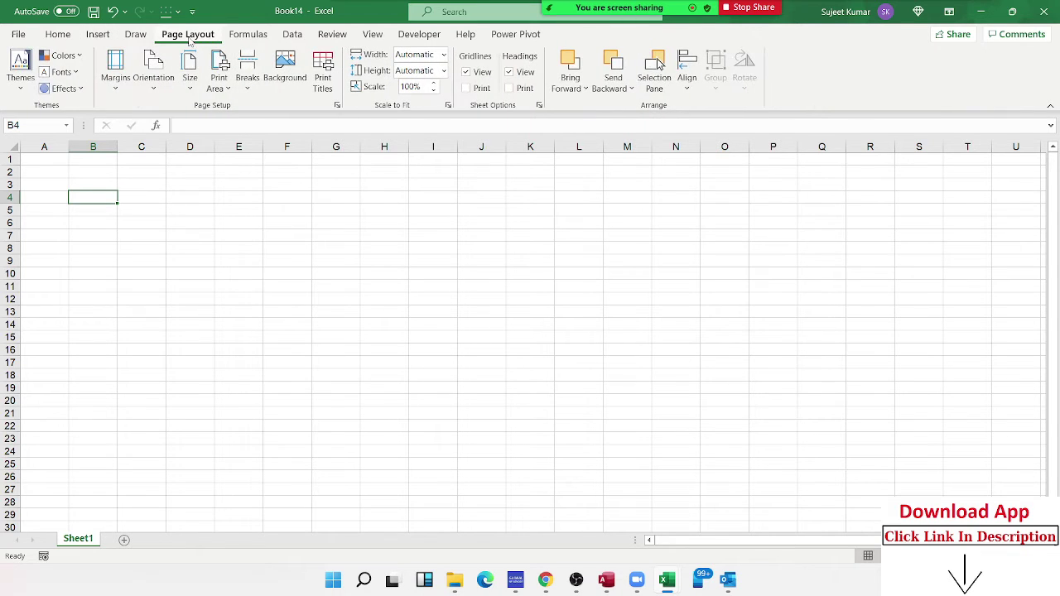
{"action": "left_click", "coordinate": [261, 225]}
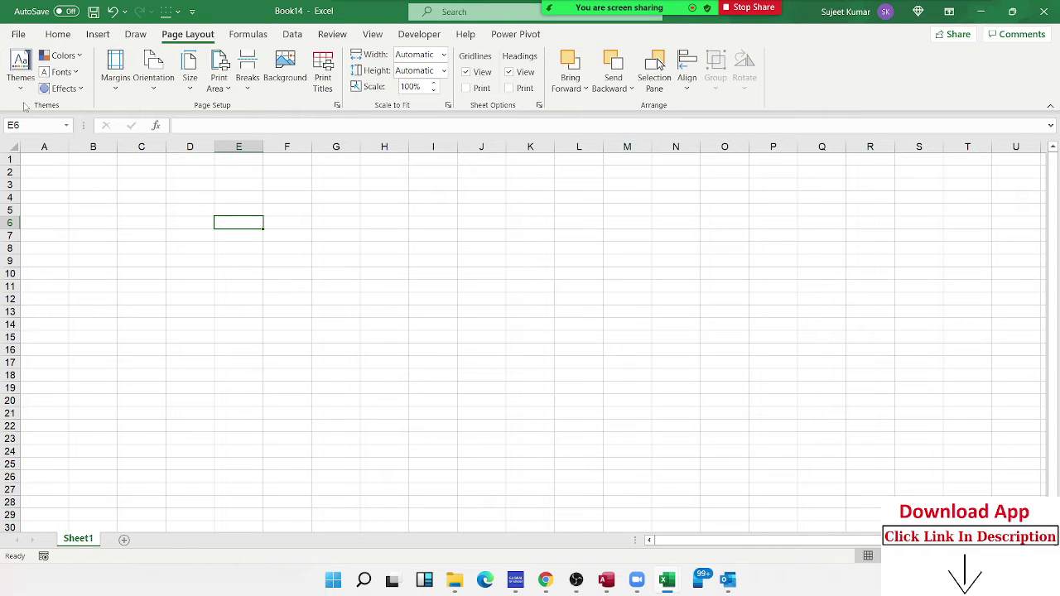
{"action": "left_click", "coordinate": [305, 213]}
Step: View the Formulas tab, select E6, then switch to the Data tab's import and sort tools
{"action": "left_click", "coordinate": [232, 33]}
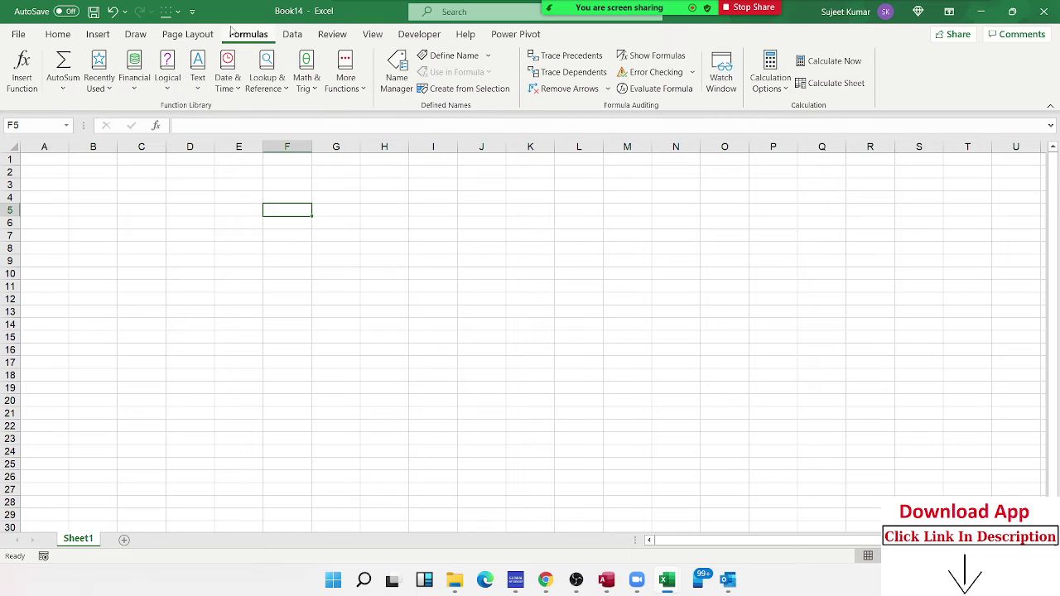
{"action": "left_click", "coordinate": [243, 224]}
{"action": "left_click", "coordinate": [291, 34]}
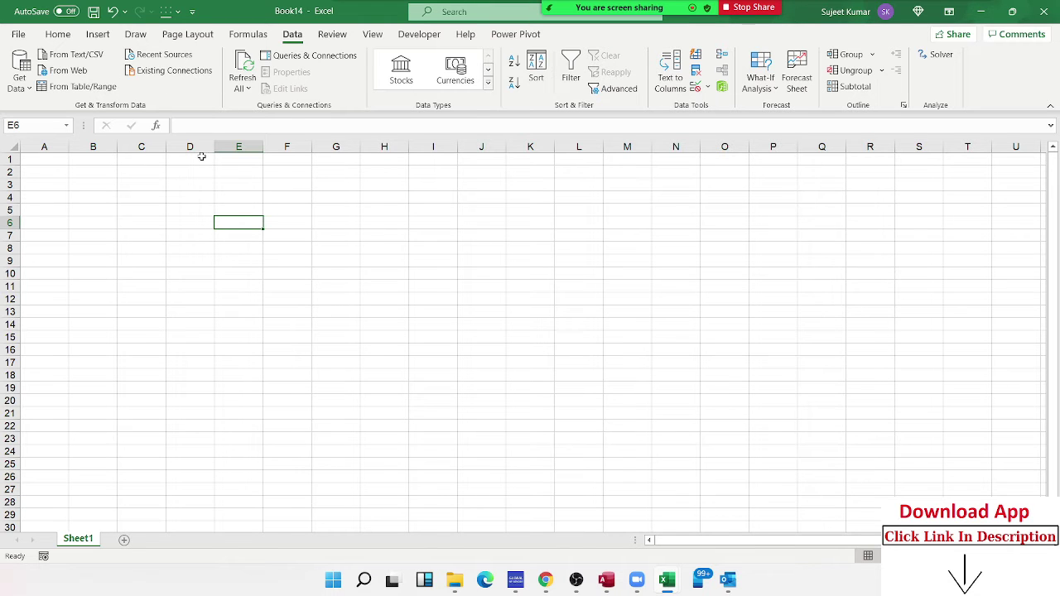
Step: Browse the Review and View tabs, selecting G5 and D9, then select E7 on Home
{"action": "left_click", "coordinate": [332, 34]}
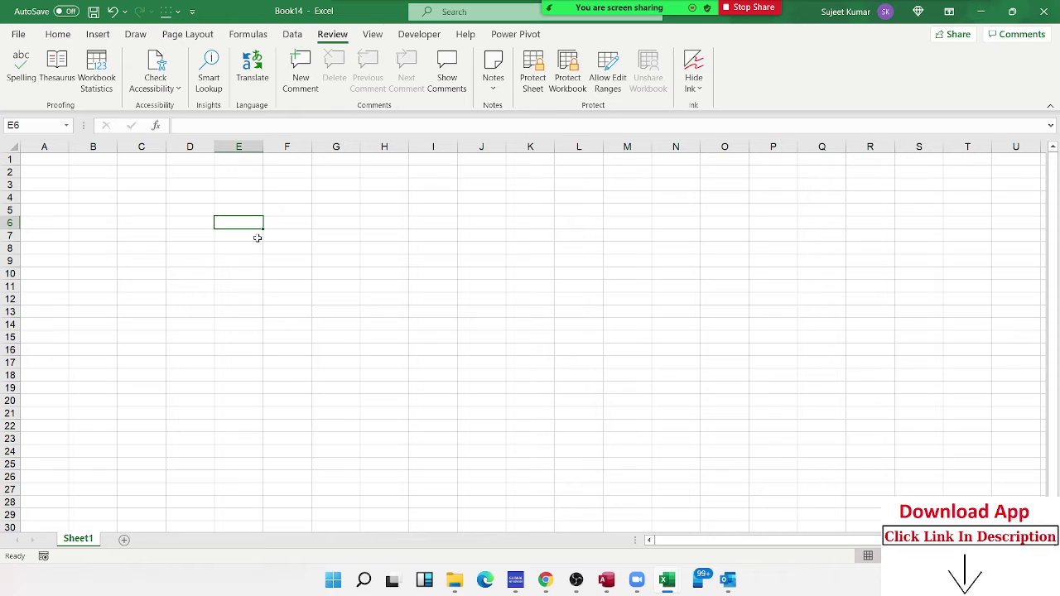
{"action": "left_click", "coordinate": [329, 215]}
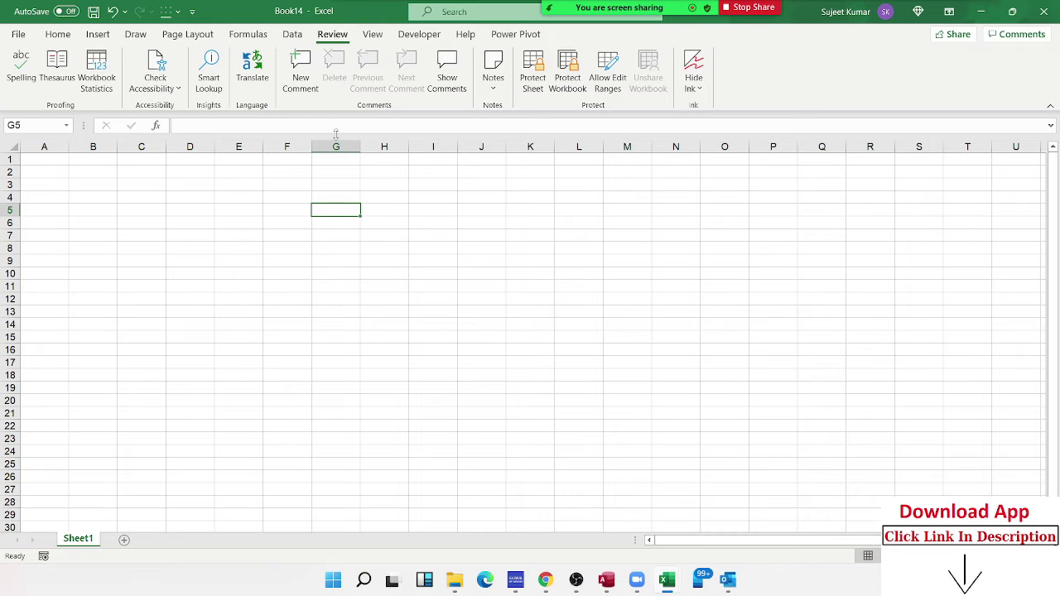
{"action": "left_click", "coordinate": [372, 35]}
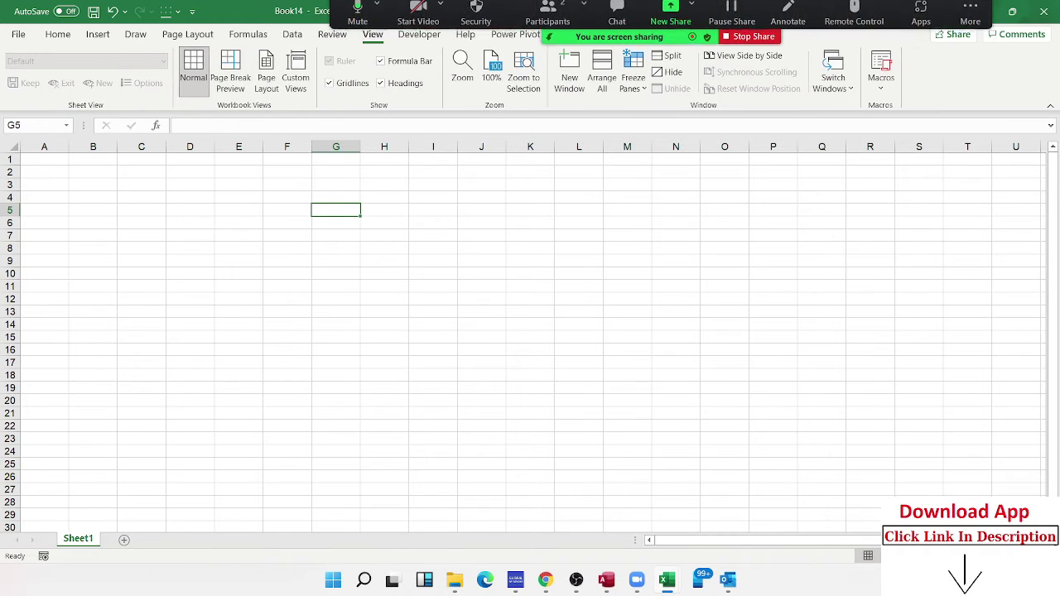
{"action": "left_click", "coordinate": [189, 258]}
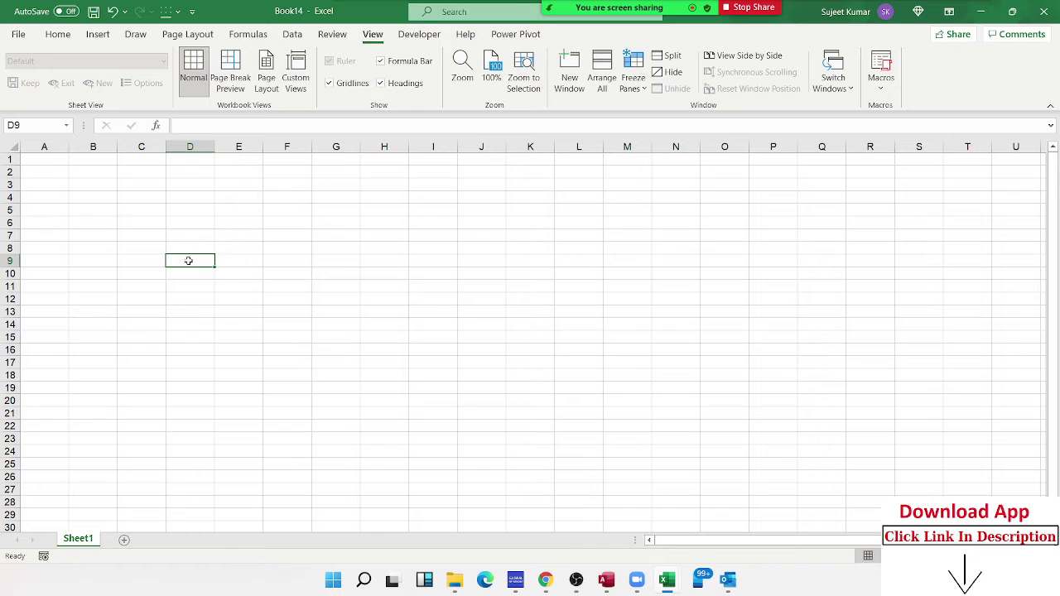
{"action": "left_click", "coordinate": [58, 34]}
{"action": "left_click", "coordinate": [230, 234]}
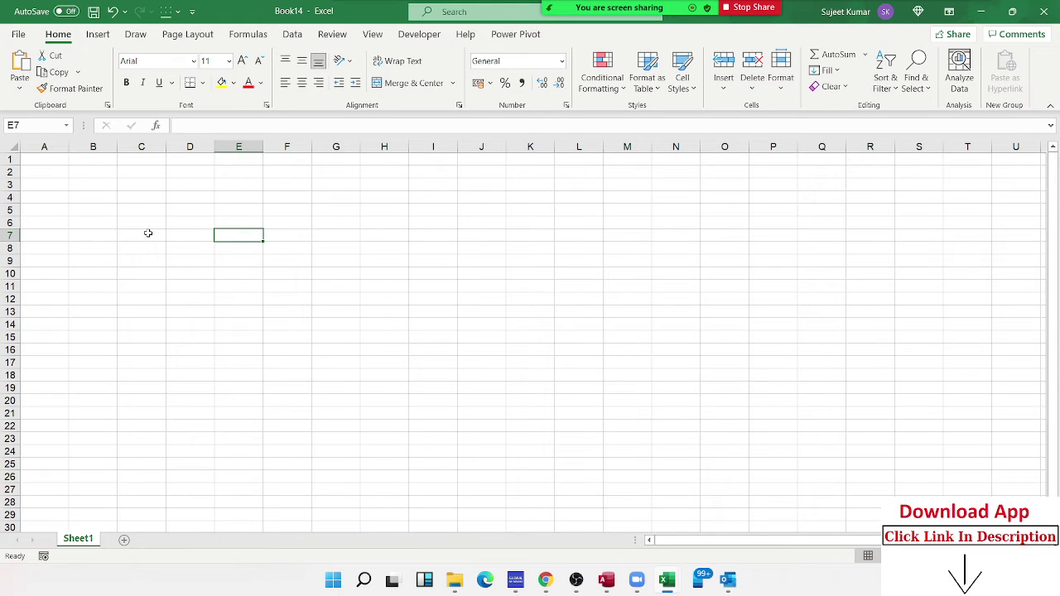
Step: Show the Data tab, then switch to the Insert tab
{"action": "left_click", "coordinate": [289, 40]}
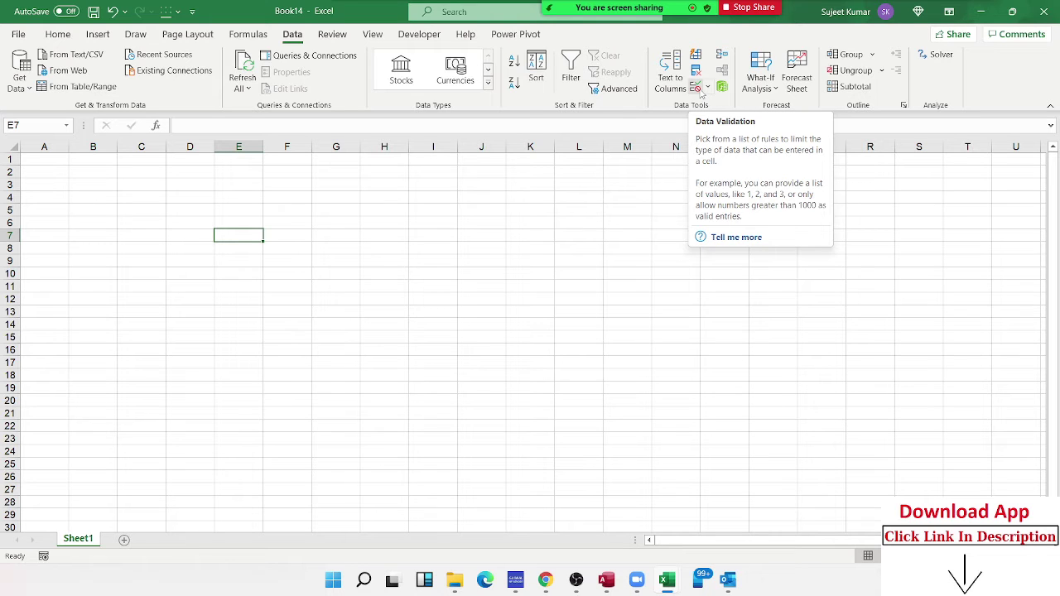
{"action": "left_click", "coordinate": [497, 300]}
{"action": "left_click", "coordinate": [99, 36]}
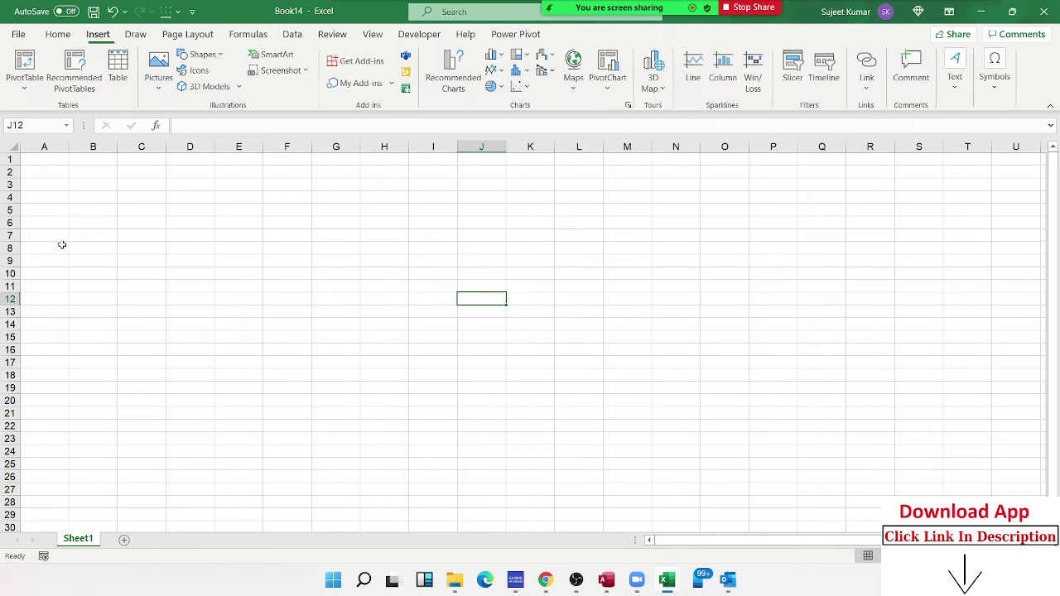
Step: Switch to Page Layout, then Data, and finish on the Insert tab's tables and charts
{"action": "left_click", "coordinate": [187, 34]}
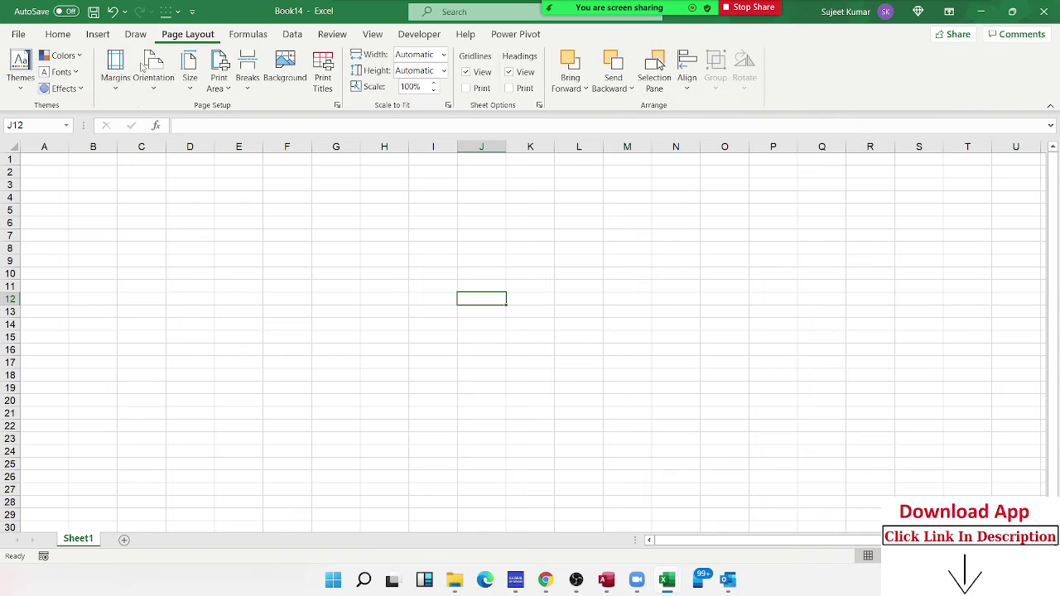
{"action": "left_click", "coordinate": [291, 34]}
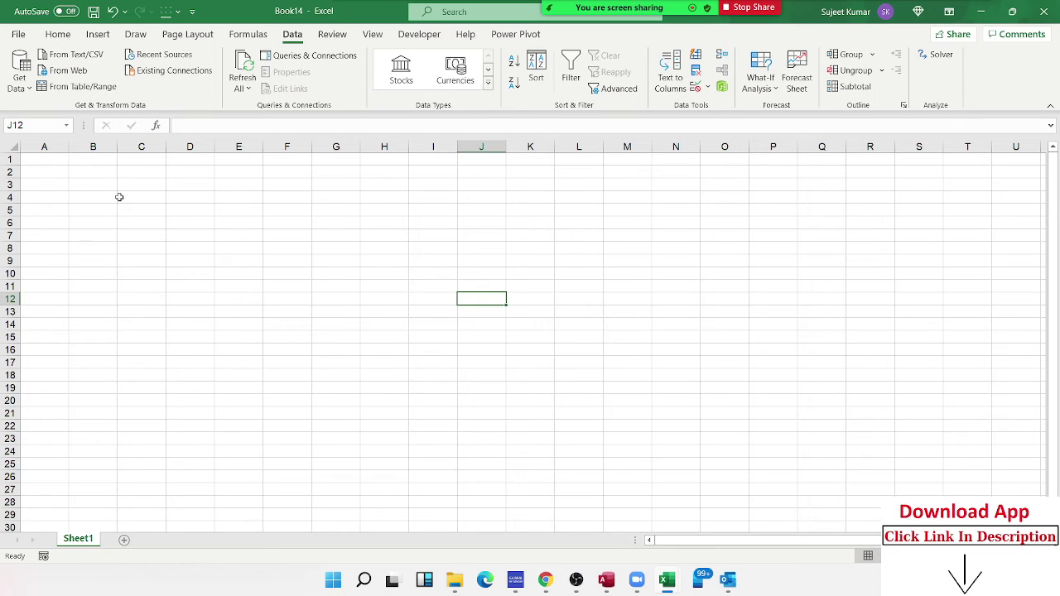
{"action": "left_click", "coordinate": [101, 35]}
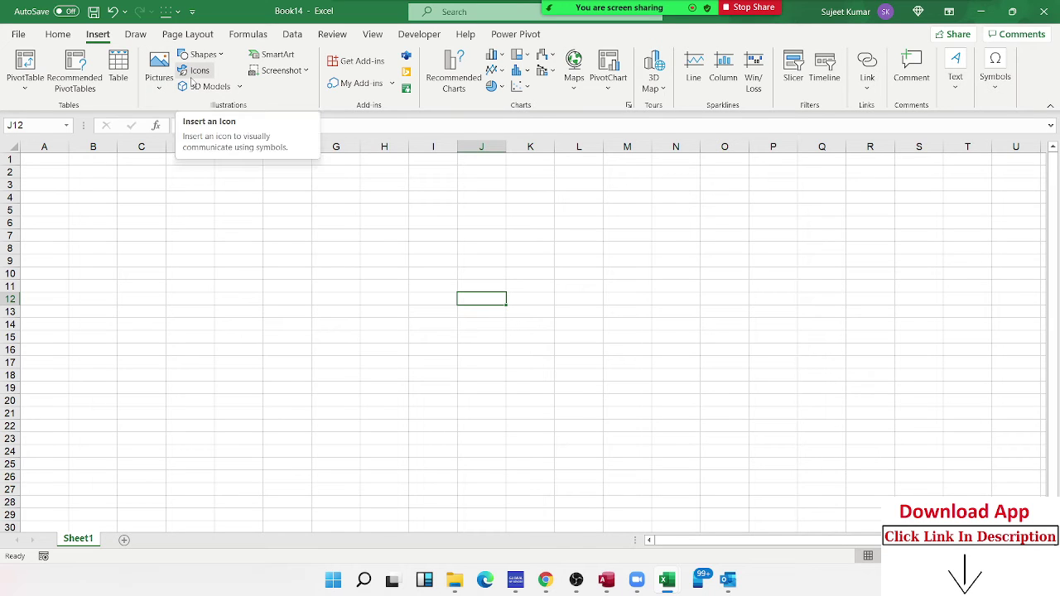
Step: Select cells E3 and G6, show the View tab, and select cell J5
{"action": "left_click", "coordinate": [245, 184]}
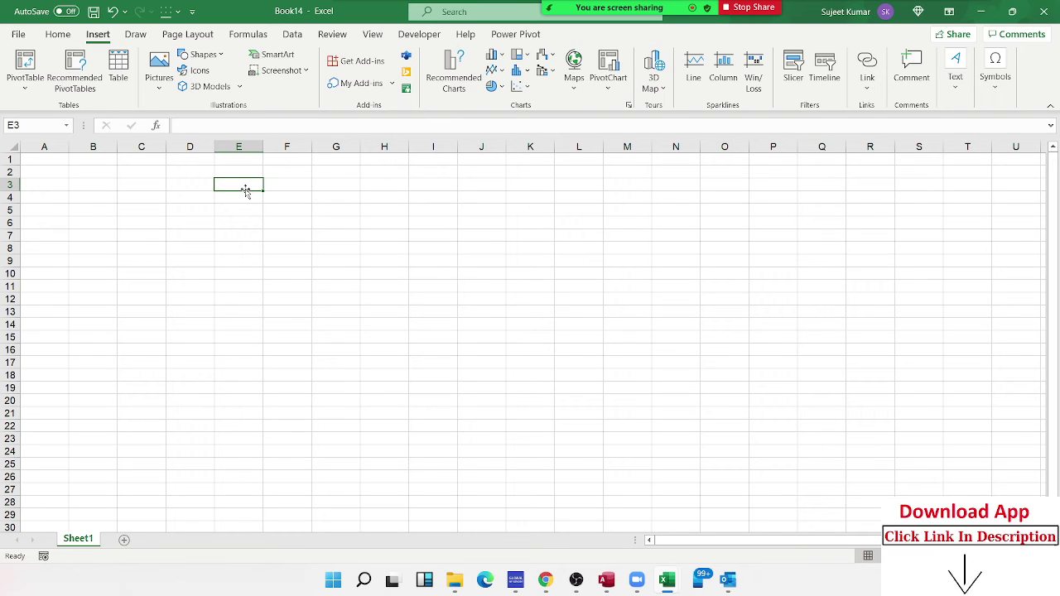
{"action": "left_click", "coordinate": [333, 220]}
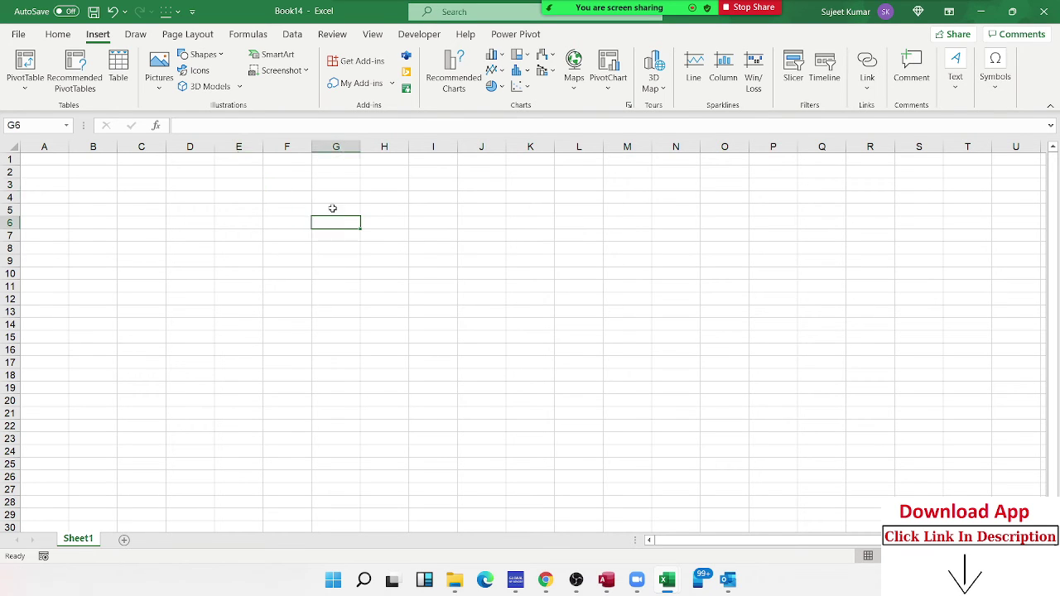
{"action": "left_click", "coordinate": [382, 40]}
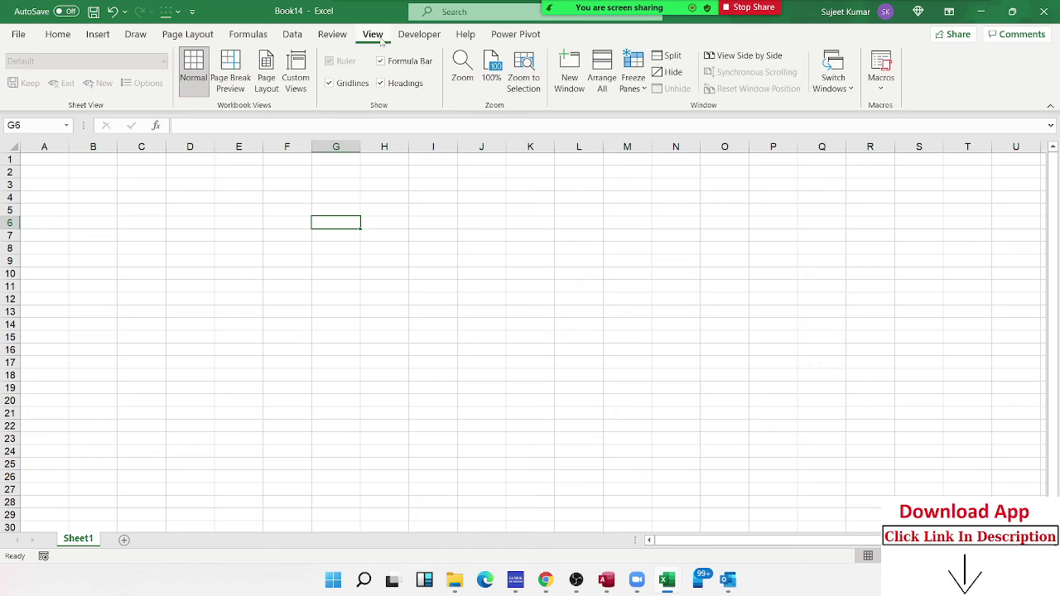
{"action": "left_click", "coordinate": [485, 214]}
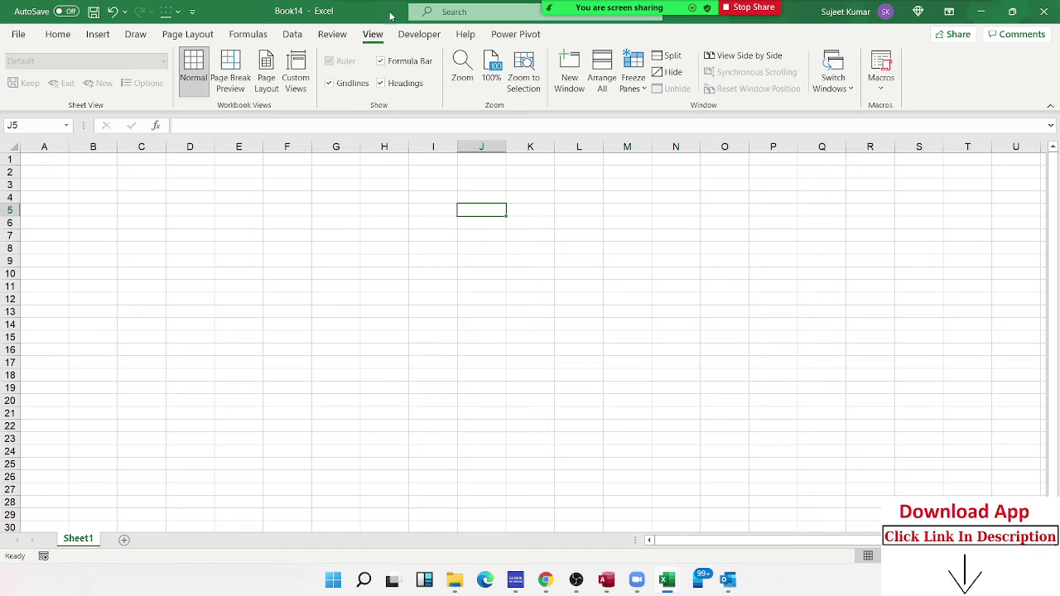
Step: Pass through Page Layout and Formulas back to the View tab's gridline and zoom options
{"action": "left_click", "coordinate": [187, 37]}
{"action": "left_click", "coordinate": [258, 37]}
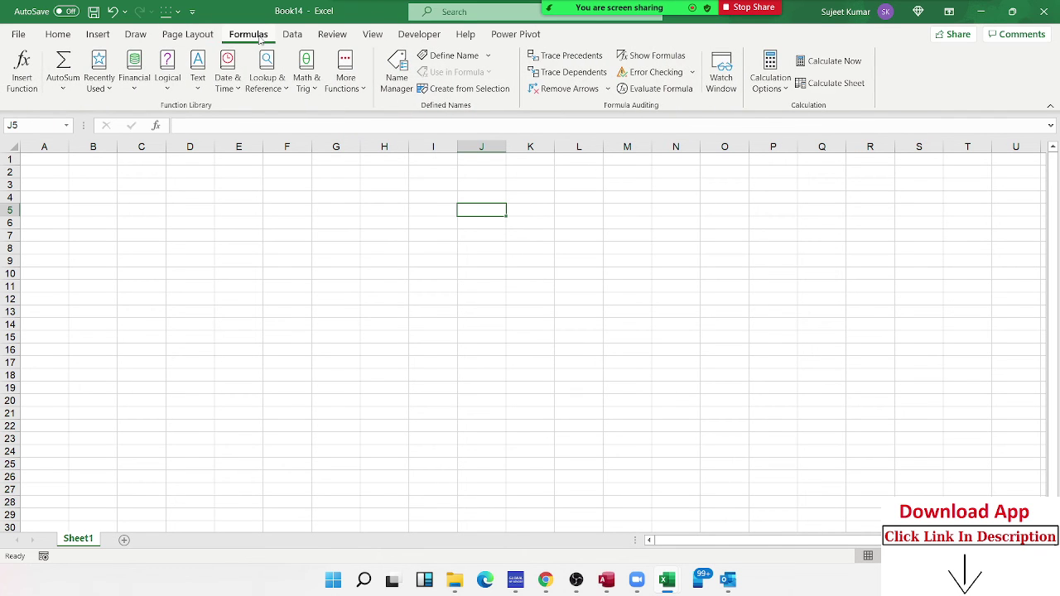
{"action": "left_click", "coordinate": [373, 36]}
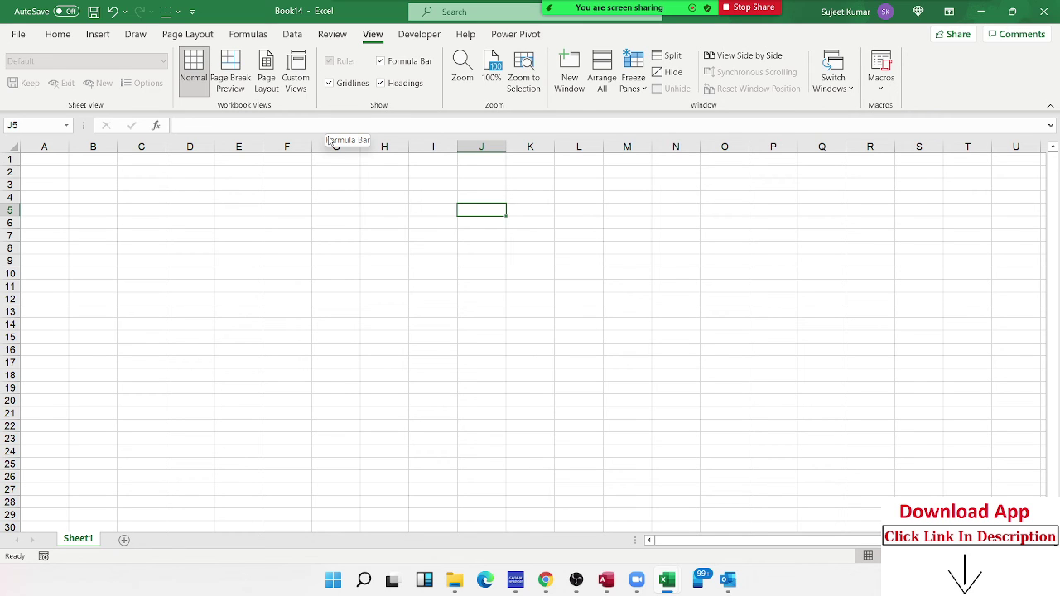
{"action": "key", "text": "Left"}
{"action": "key", "text": "Left"}
{"action": "key", "text": "Down"}
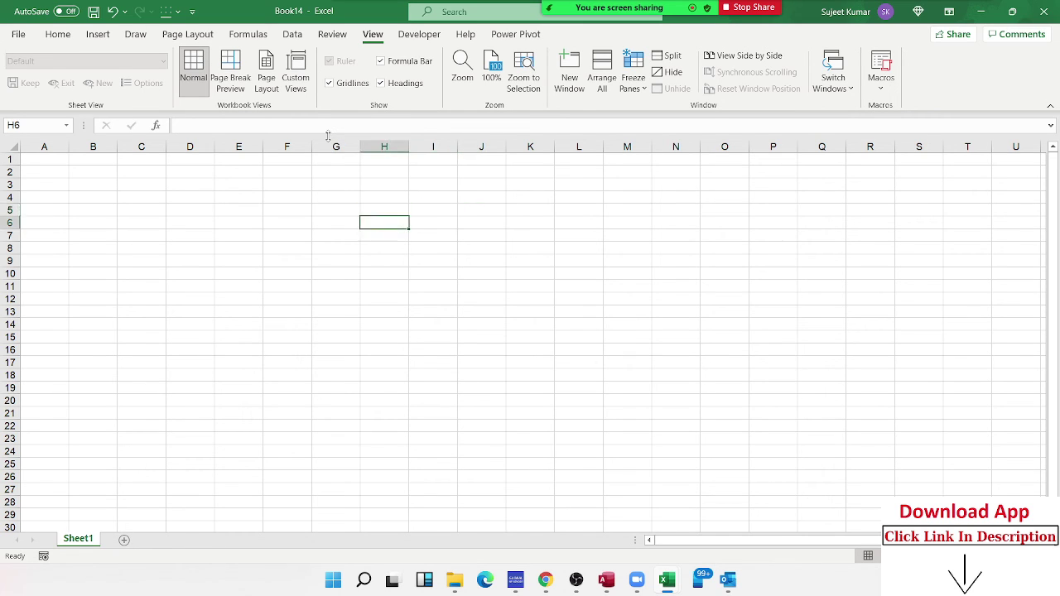
{"action": "key", "text": "Left"}
{"action": "key", "text": "Down"}
{"action": "type", "text": "="}
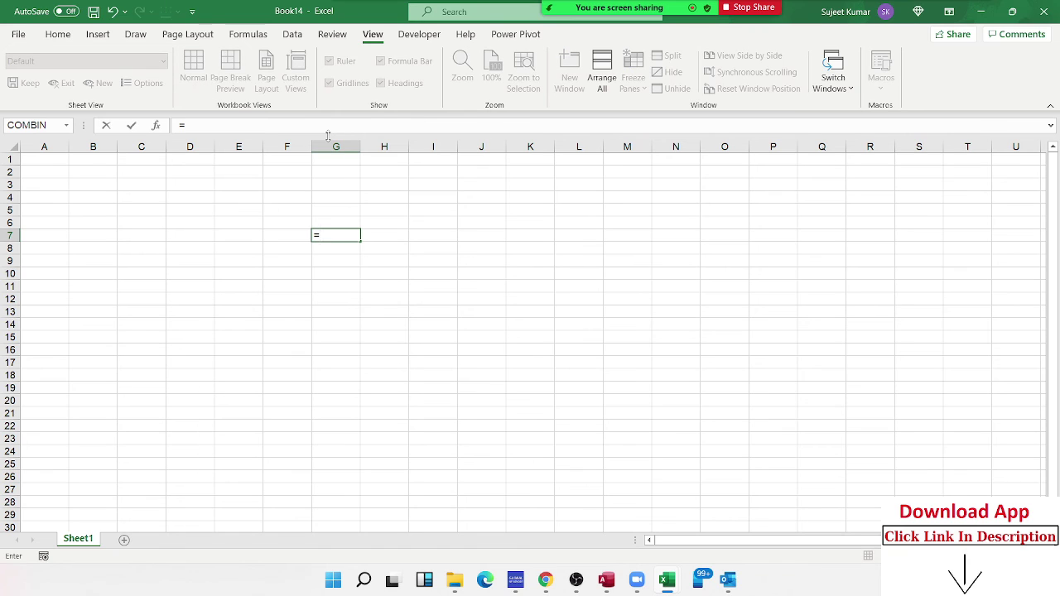
{"action": "type", "text": "vl"}
{"action": "key", "text": "Tab"}
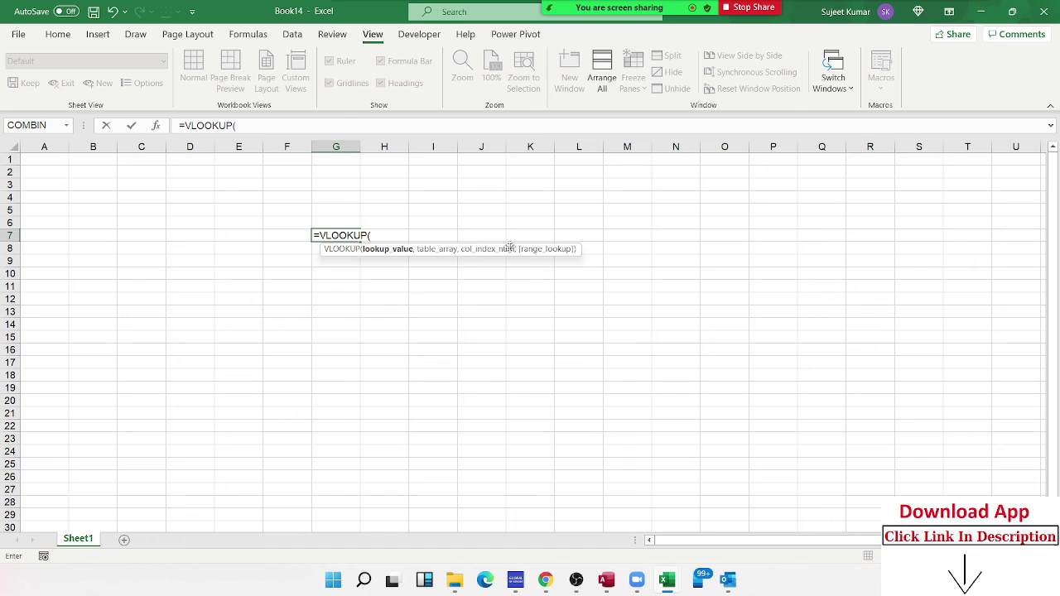
{"action": "key", "text": "Escape"}
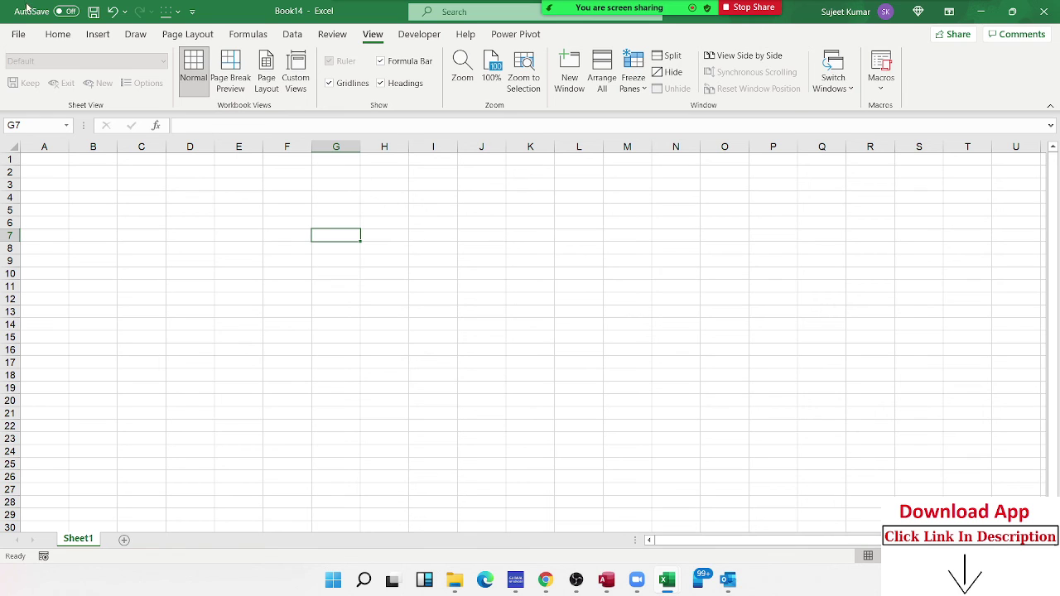
Step: Switch back to the Home tab's font, alignment and number formatting tools
{"action": "left_click", "coordinate": [56, 34]}
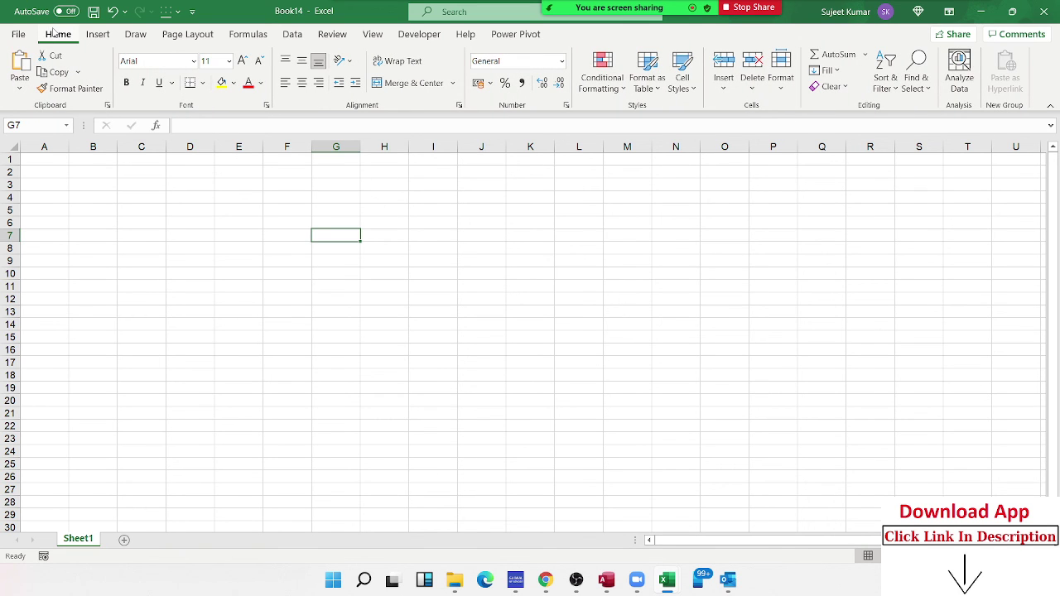